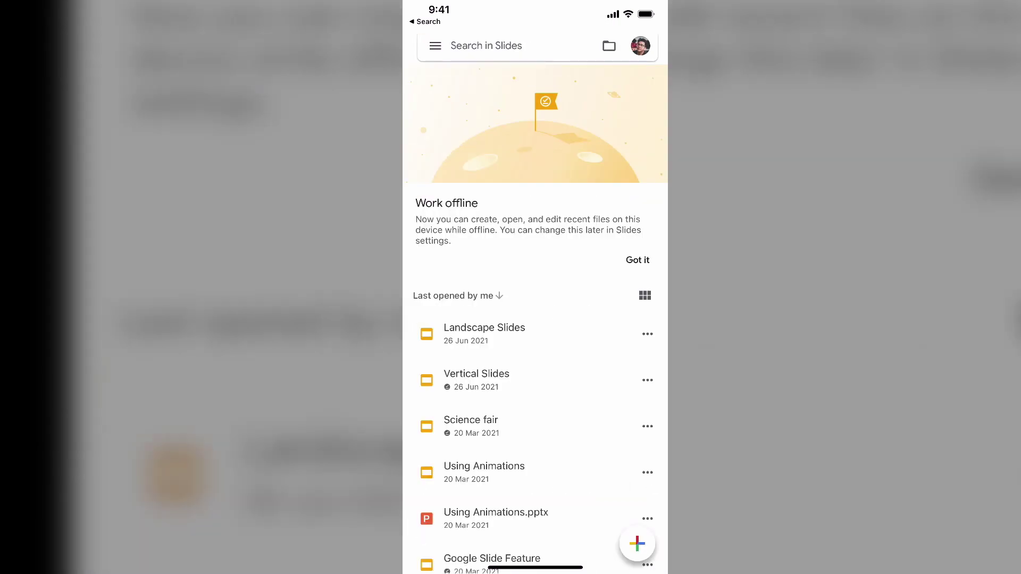
Open the Vertical Slides presentation from the recent files list.
click(477, 379)
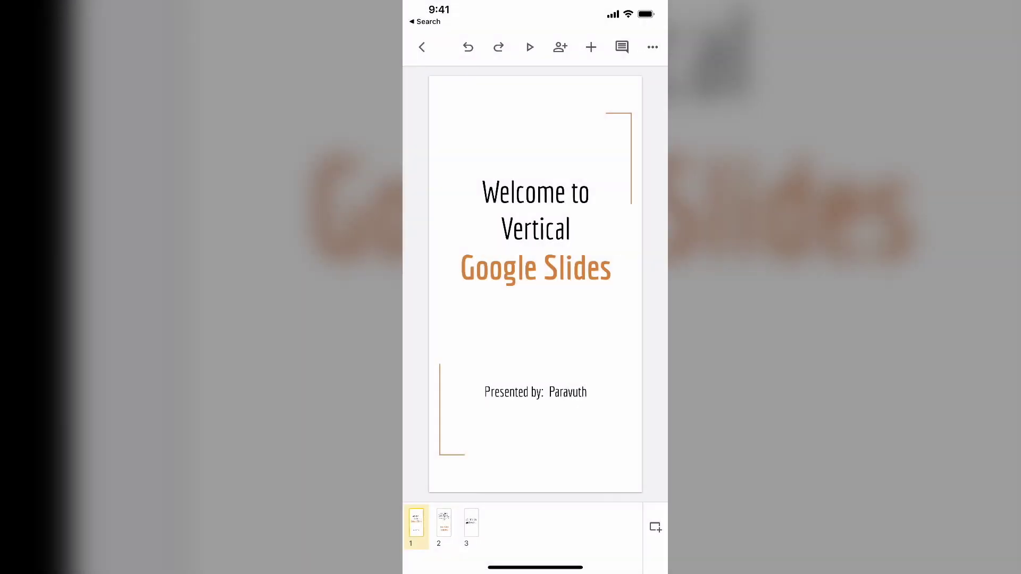
click(529, 47)
click(500, 313)
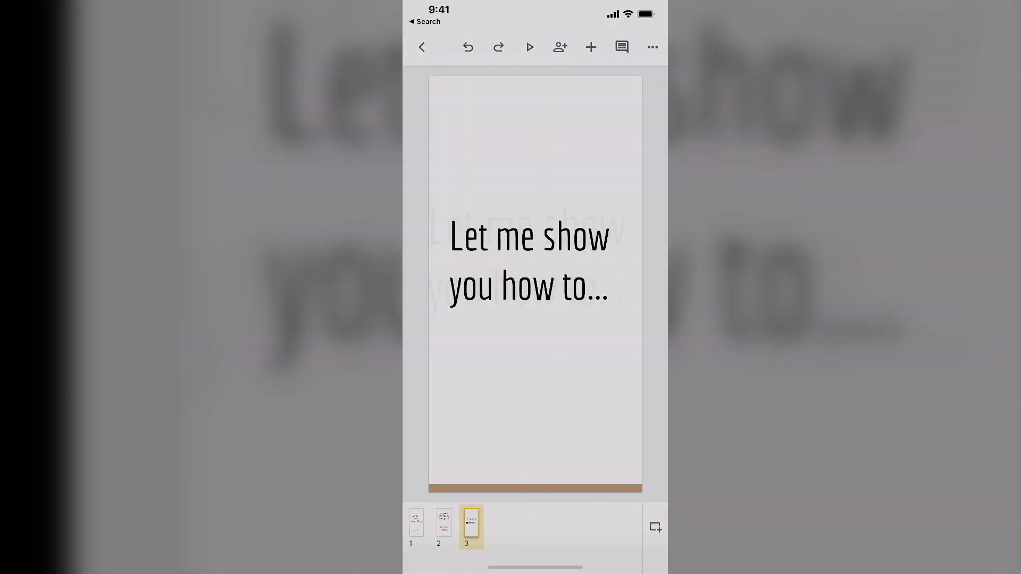
click(422, 46)
click(477, 333)
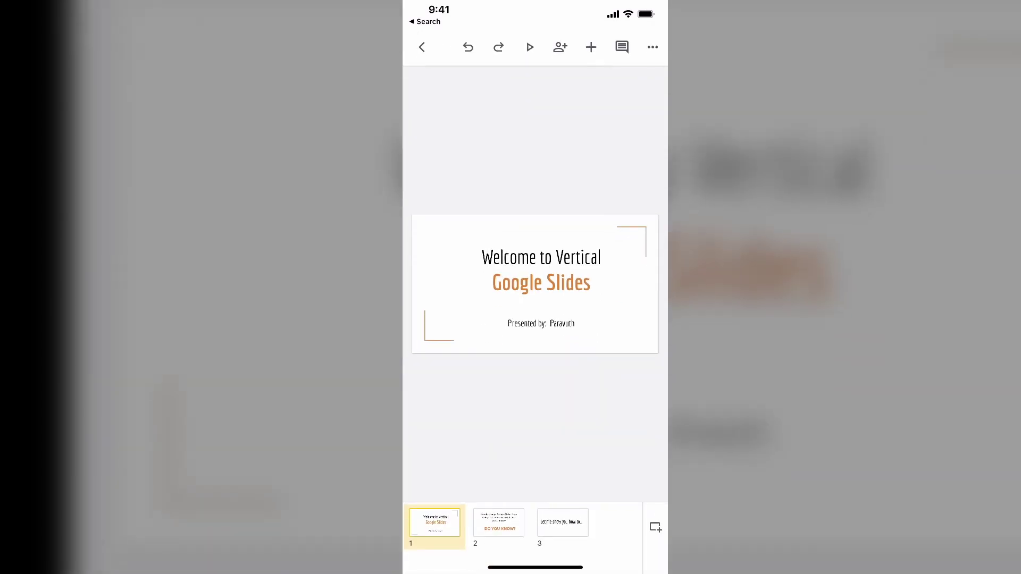
Bring up the Present options for the Vertical Slides deck.
click(529, 47)
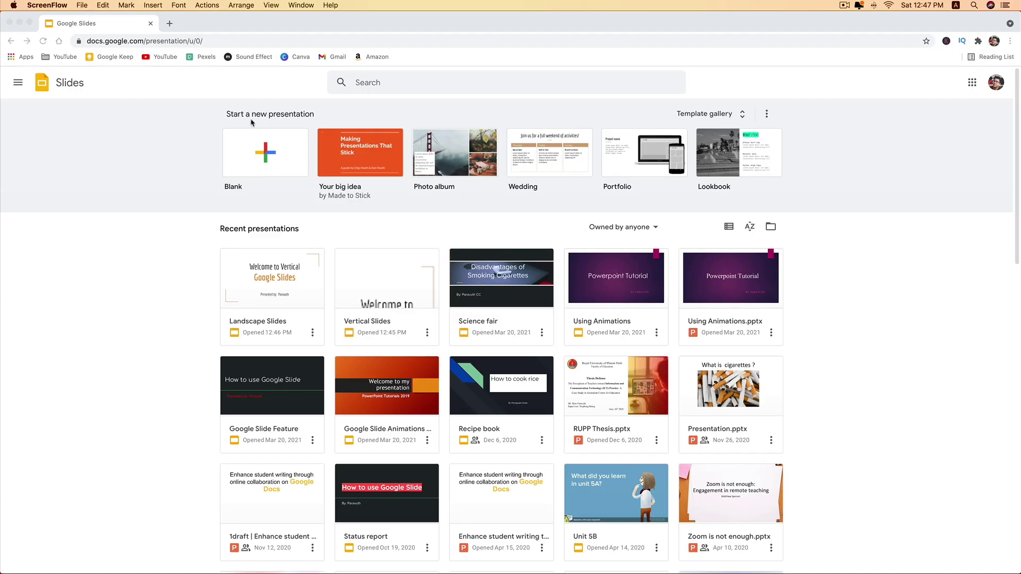
In the browser, start a new blank presentation and dismiss the Autofit tip.
click(112, 190)
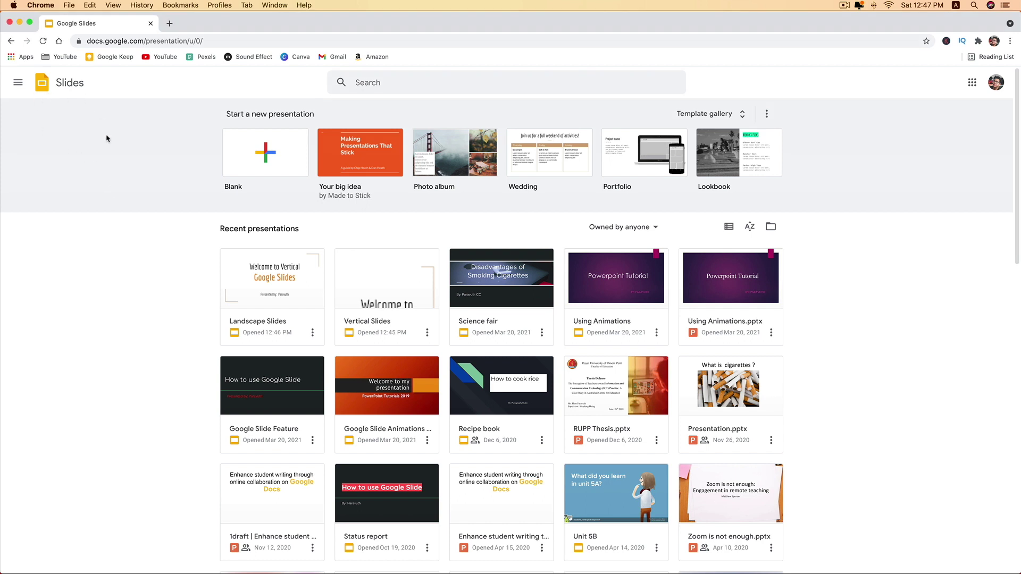
click(281, 159)
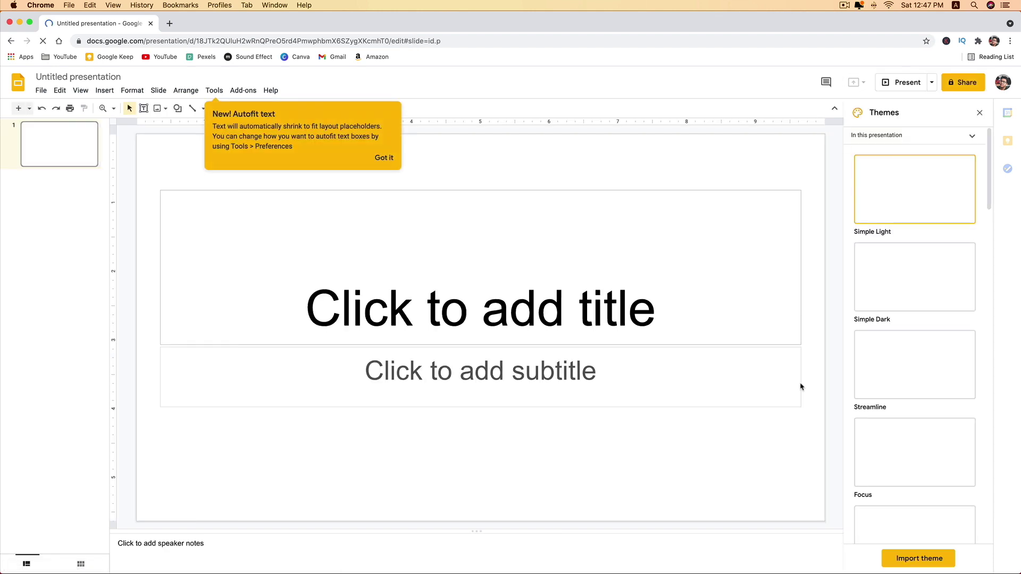
click(384, 158)
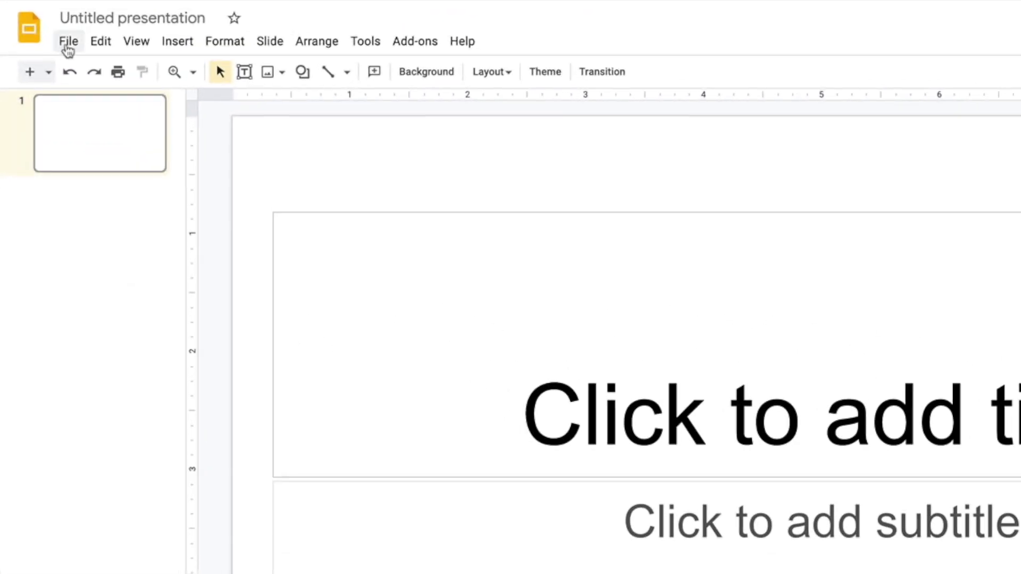
click(68, 43)
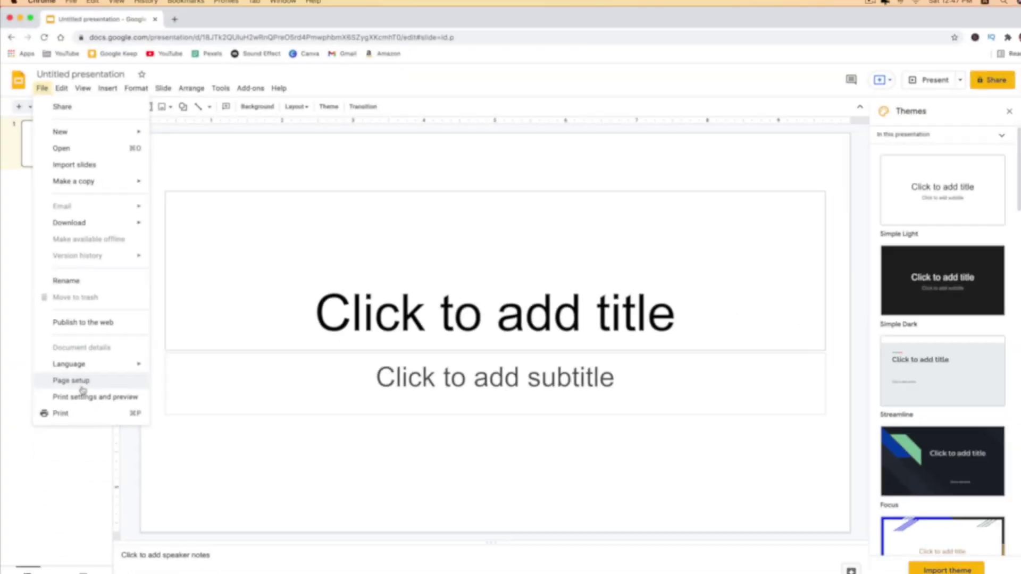
In Page setup, set a custom 5.63 × 10 inch portrait page size and apply it.
click(81, 387)
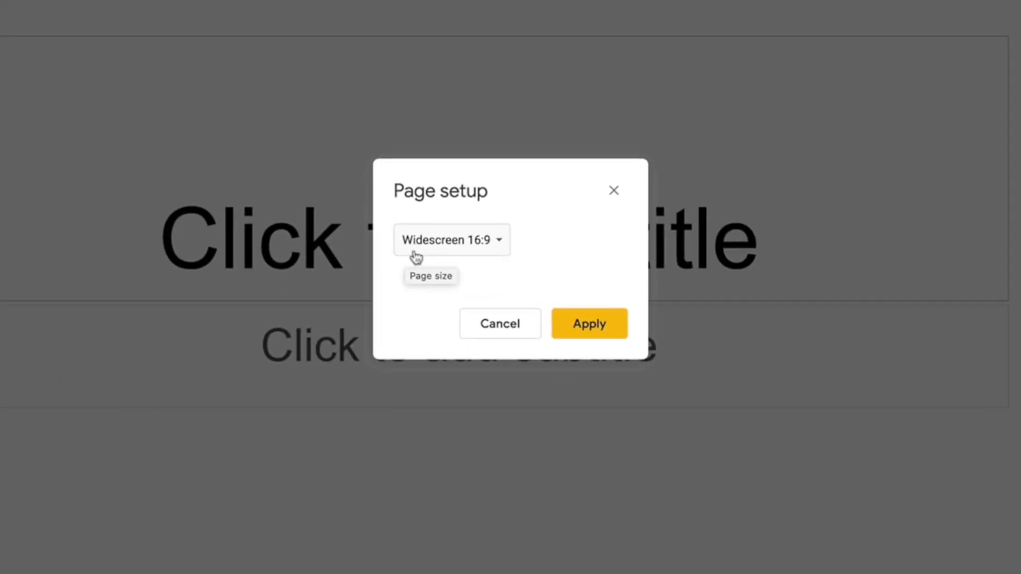
click(426, 256)
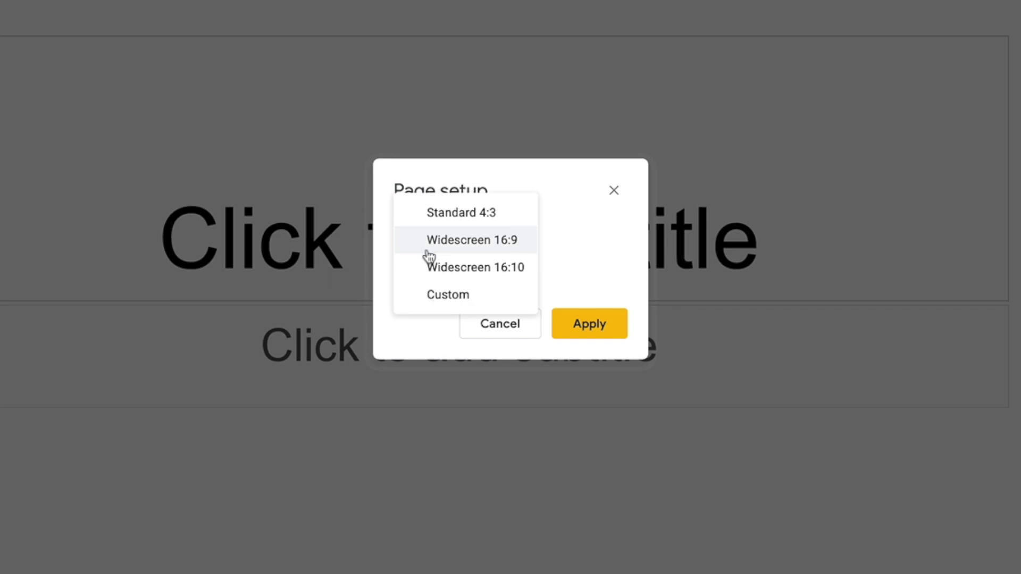
click(458, 306)
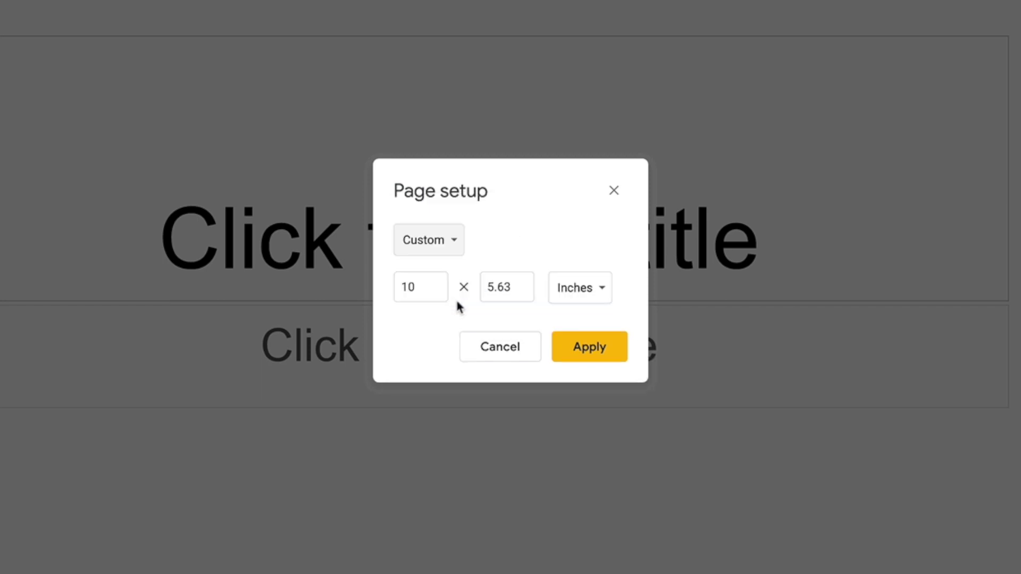
click(424, 290)
text(5.)
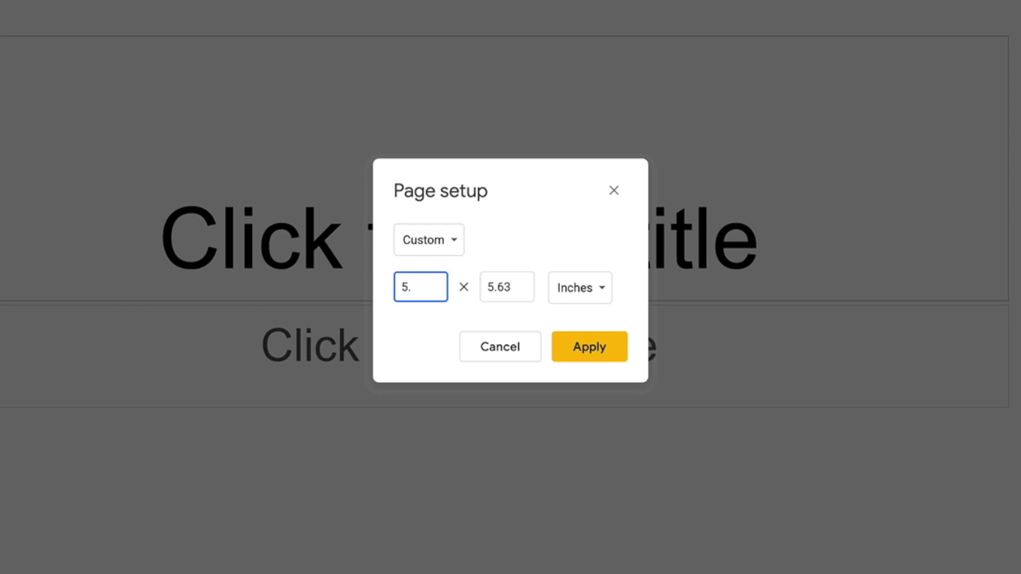
text(63)
key(Tab)
text(10)
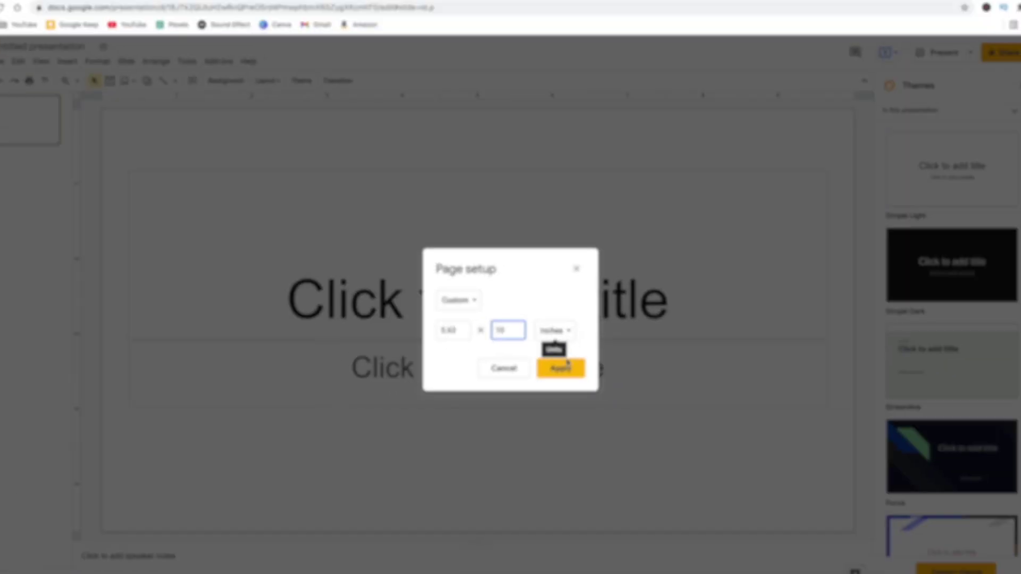
click(565, 367)
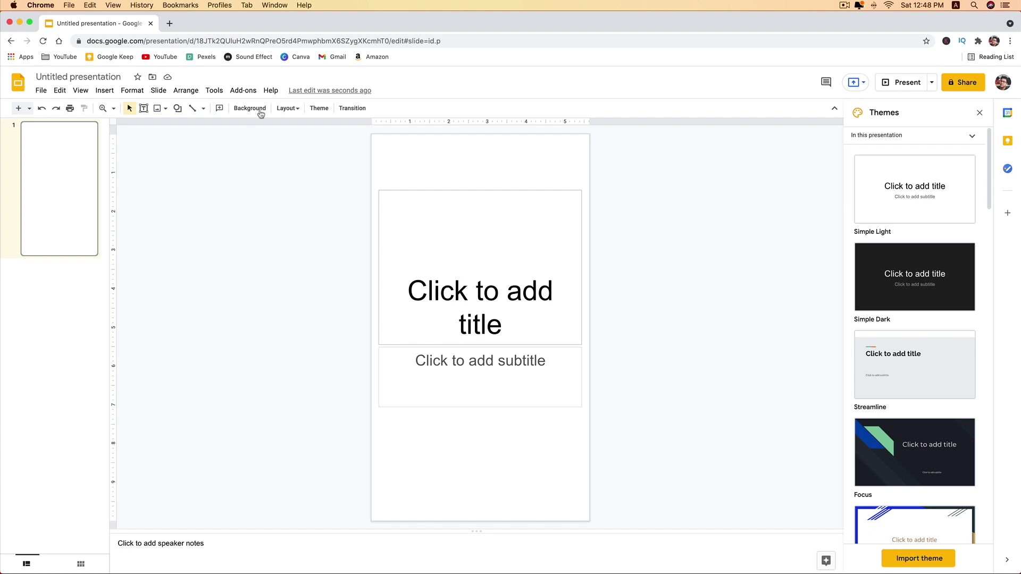
Title the slide 'Welcome to my presentation'.
click(484, 334)
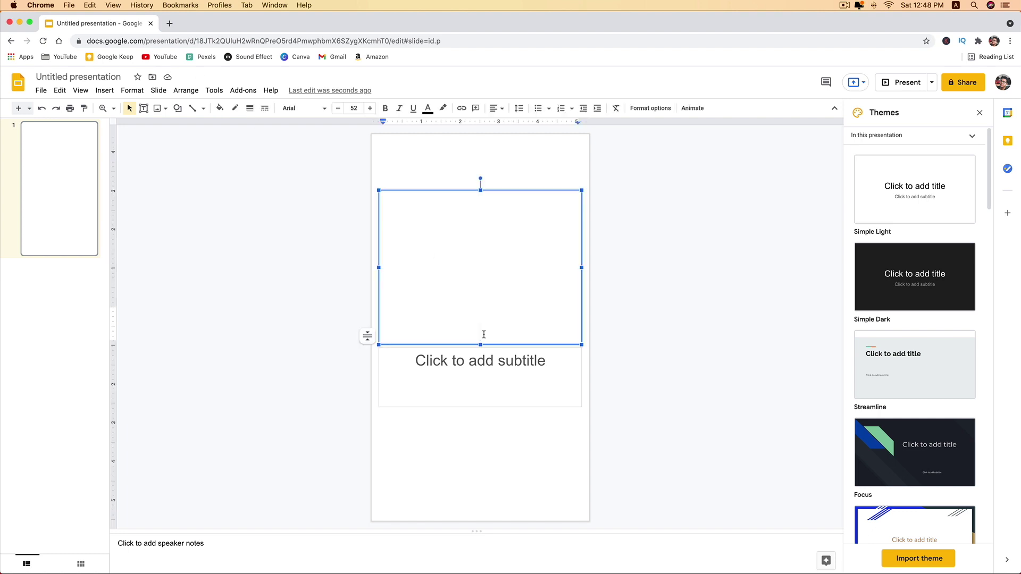
text(Welcome to my )
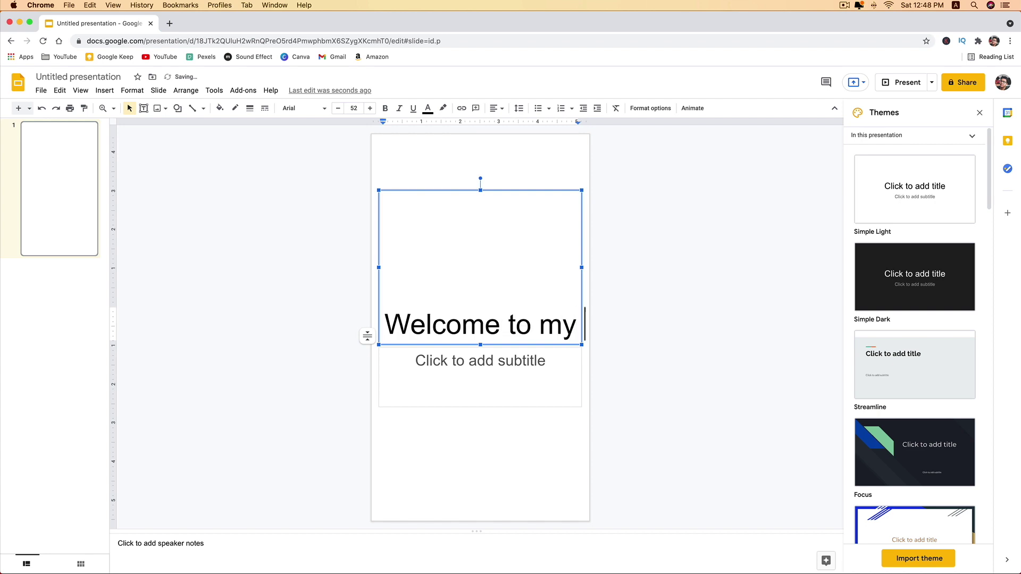
text(presentation)
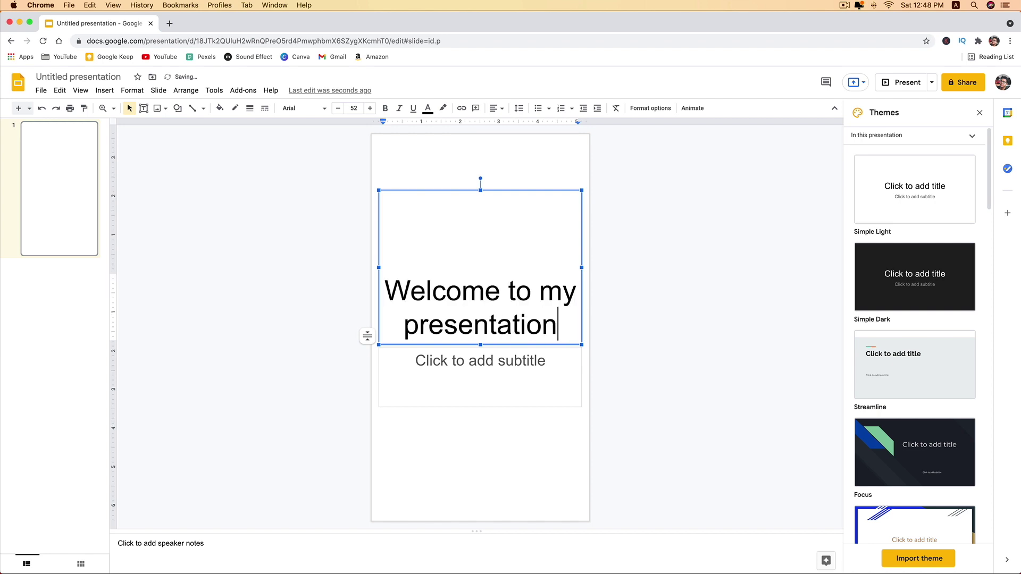
click(482, 355)
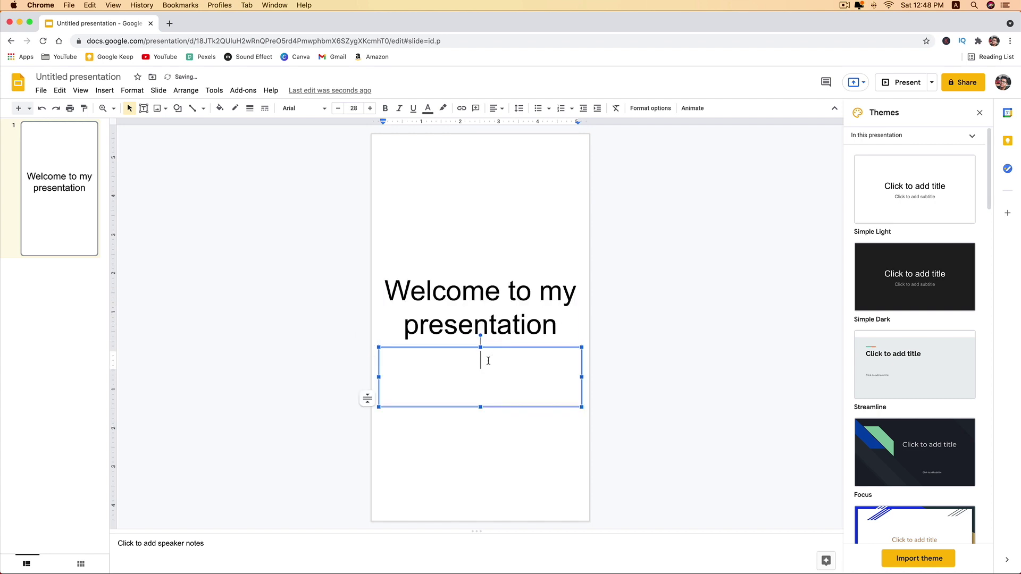
click(774, 324)
Try the Focus, Momentum and Paradigm themes, settling on Beach Day.
click(930, 474)
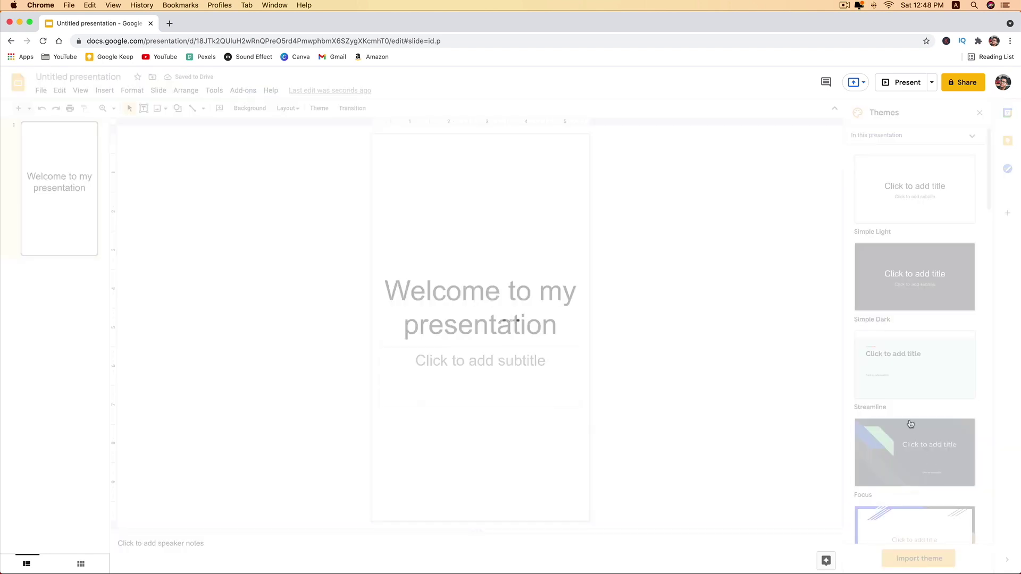
scroll(909, 280, down, 8)
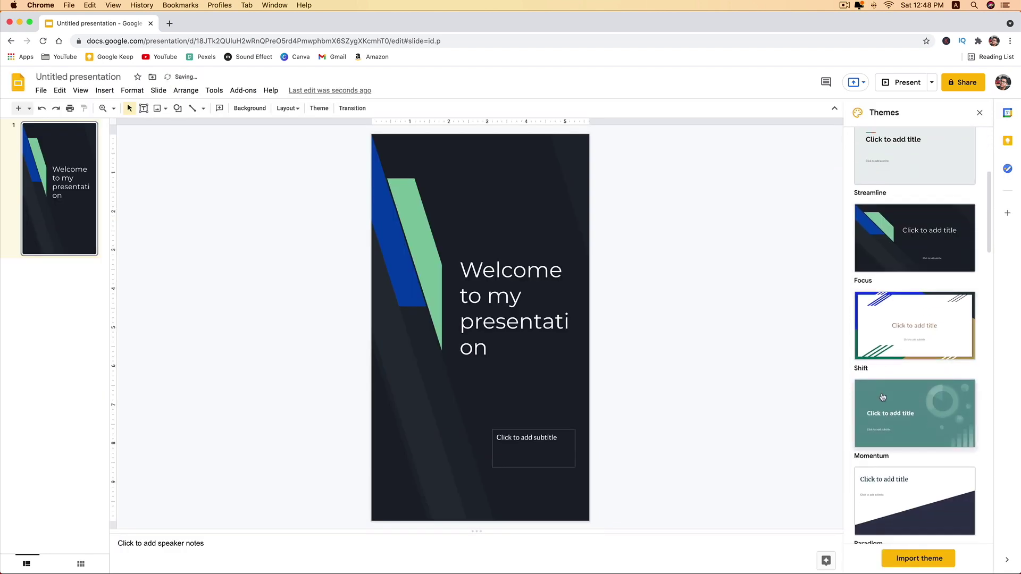
click(882, 396)
scroll(903, 424, down, 3)
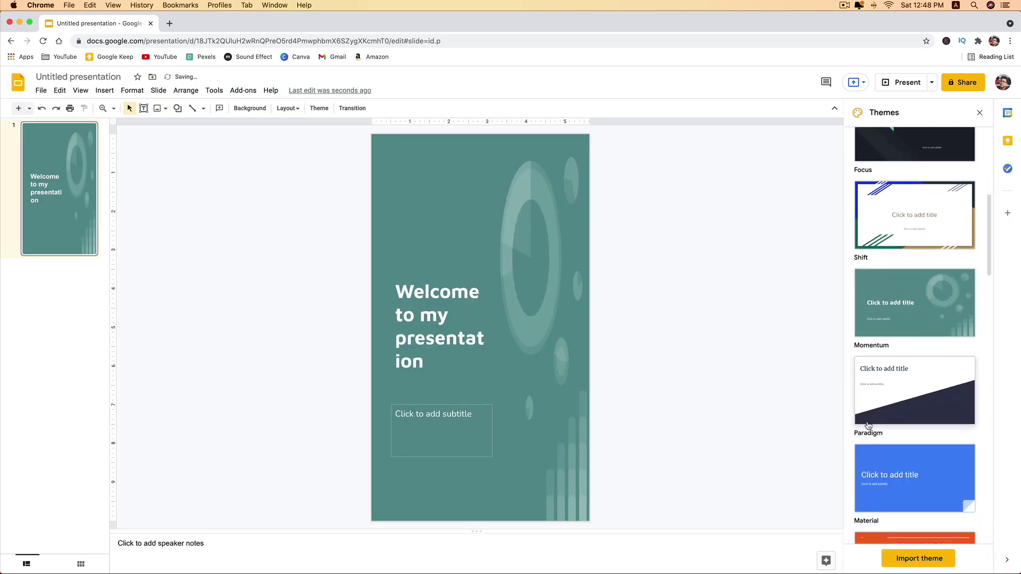
click(903, 424)
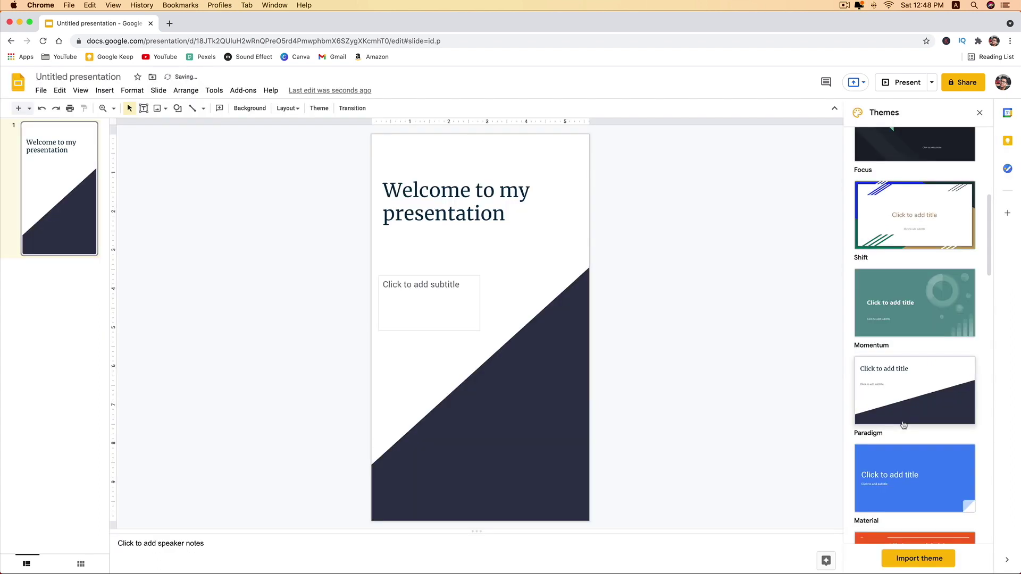
scroll(903, 424, down, 5)
click(914, 404)
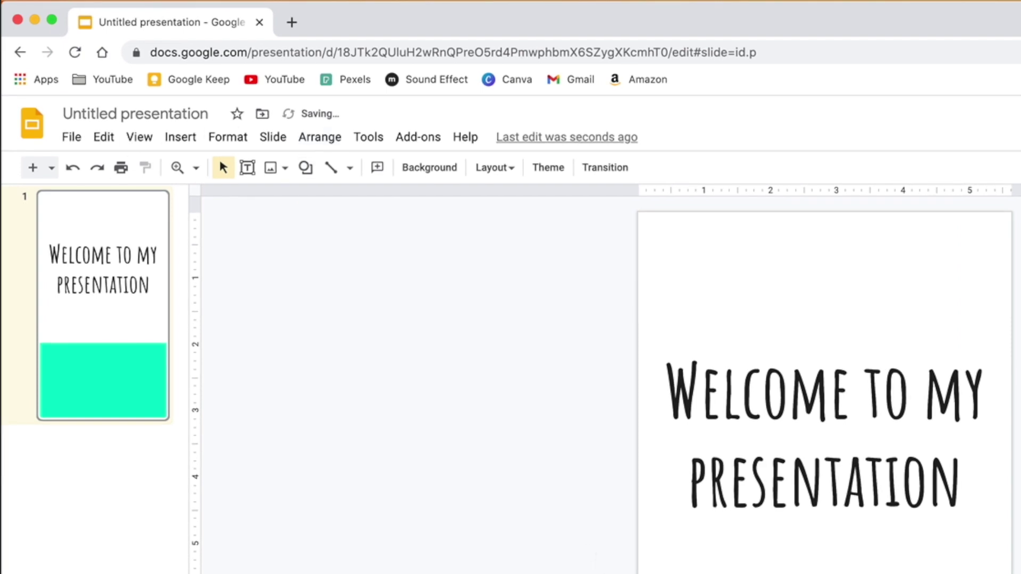
Rename the presentation to 'Portrait Slide'.
click(157, 122)
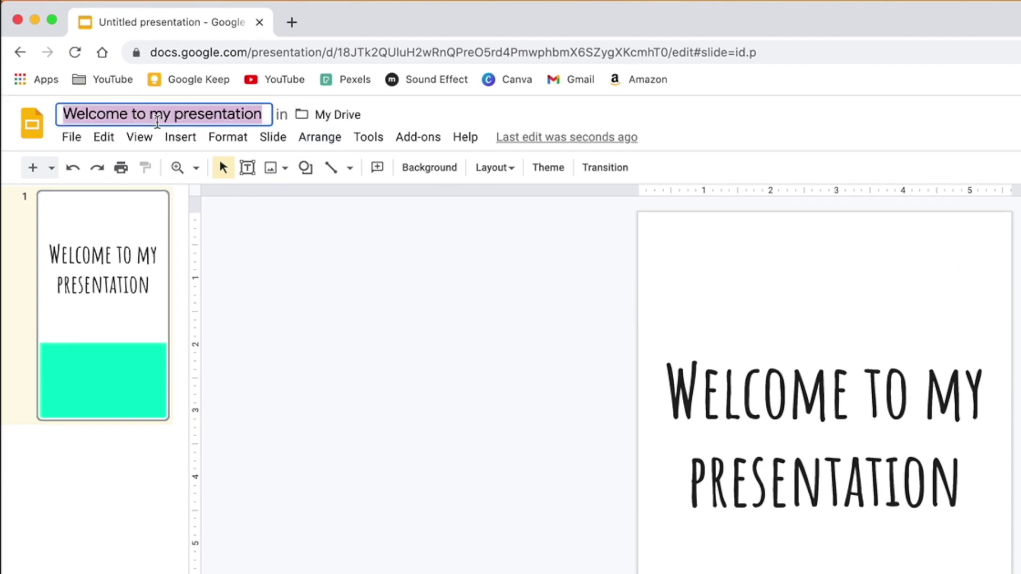
text(Por)
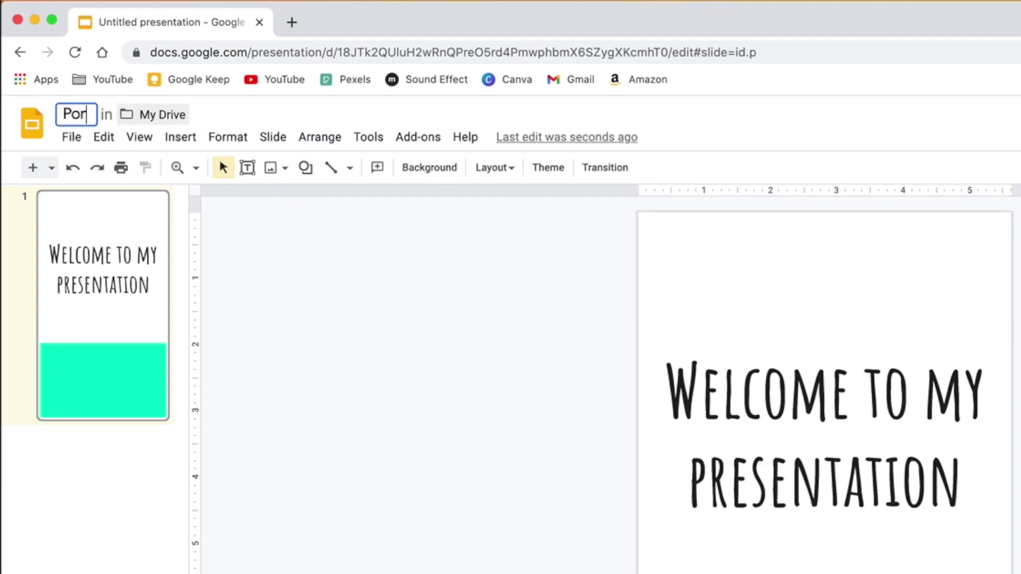
text(trait Slide)
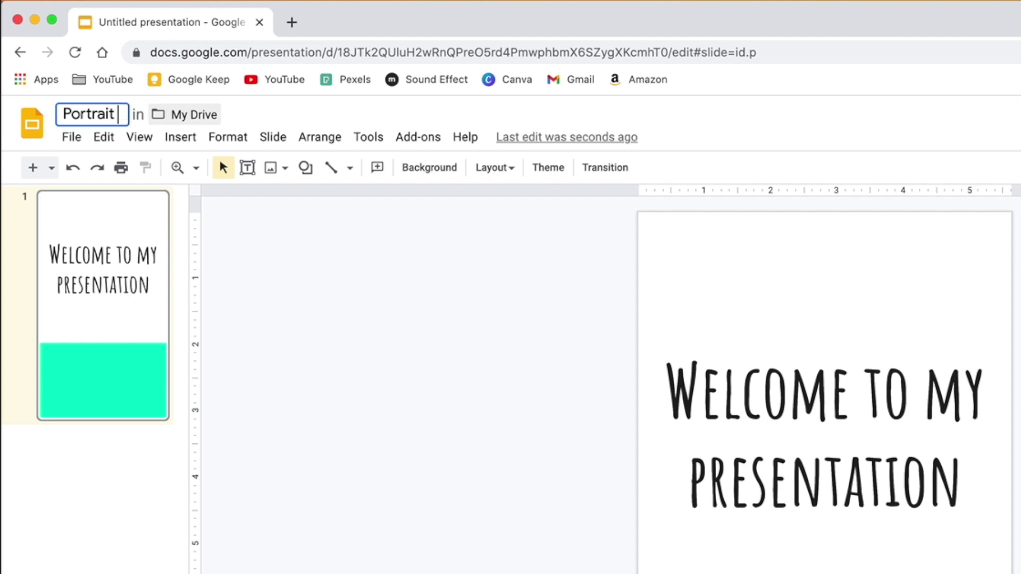
click(344, 418)
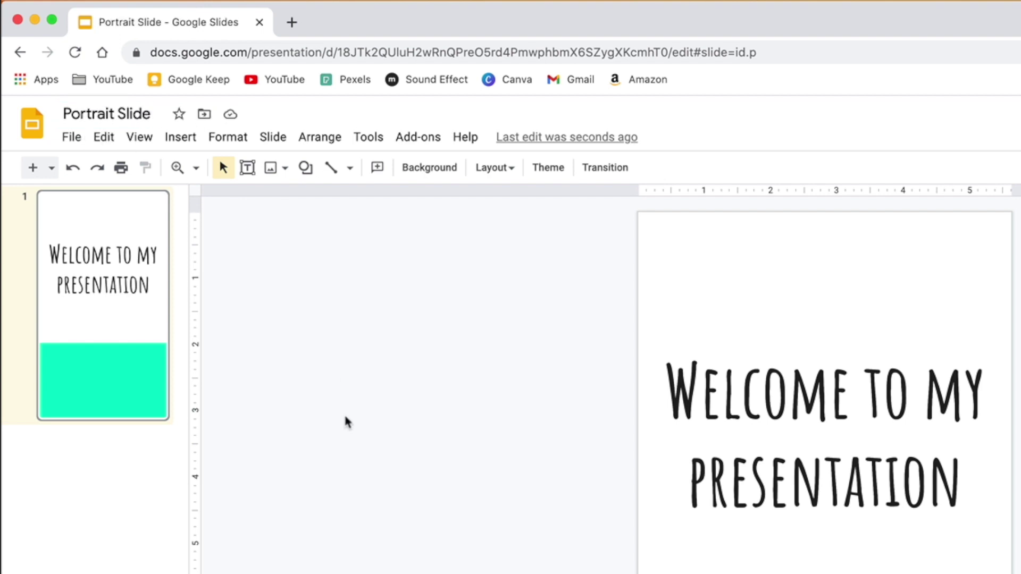
Add a new slide and a Section title and description slide, moving the latter to second place.
click(36, 168)
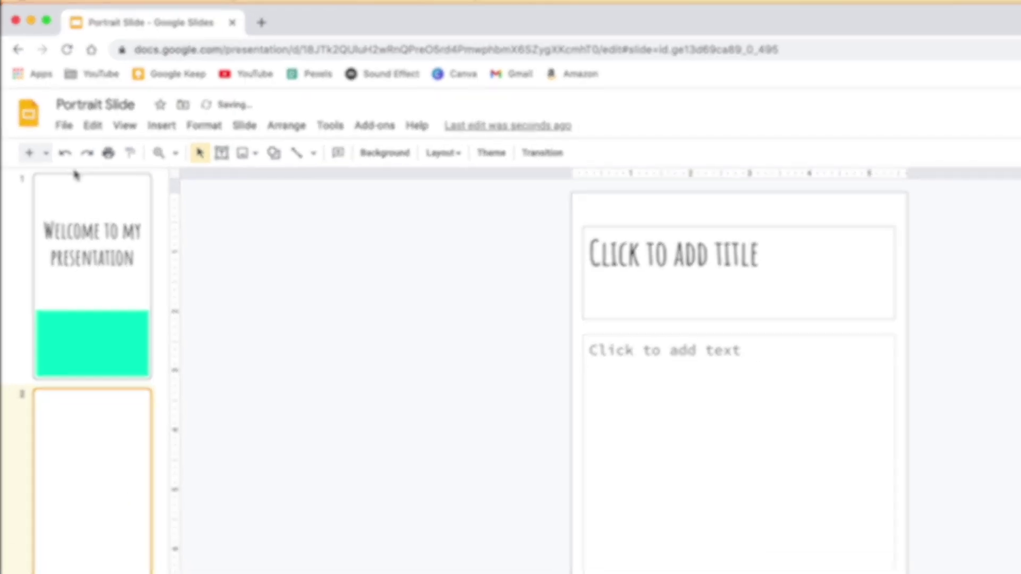
click(46, 152)
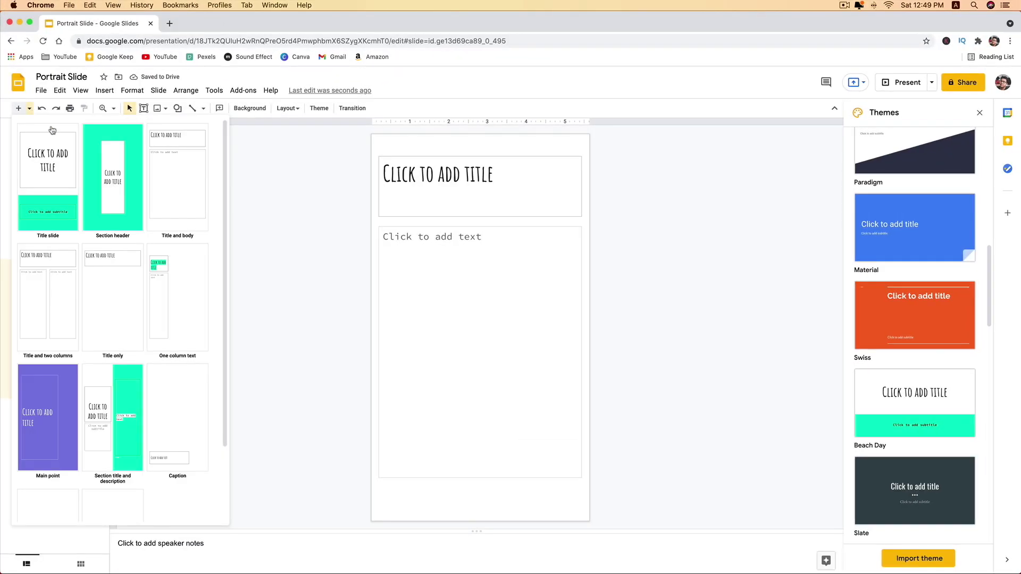
click(135, 413)
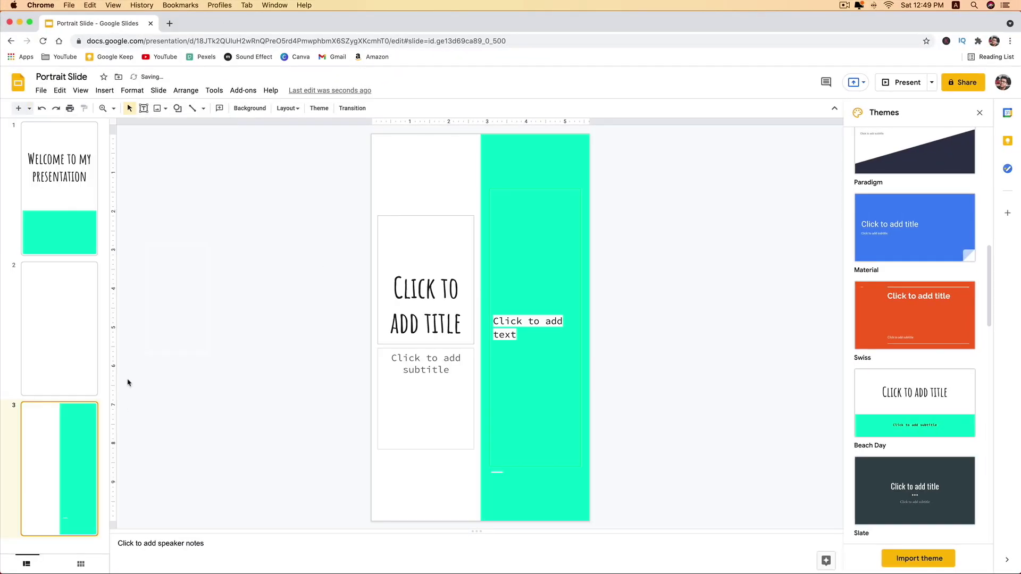
drag(67, 487, 63, 272)
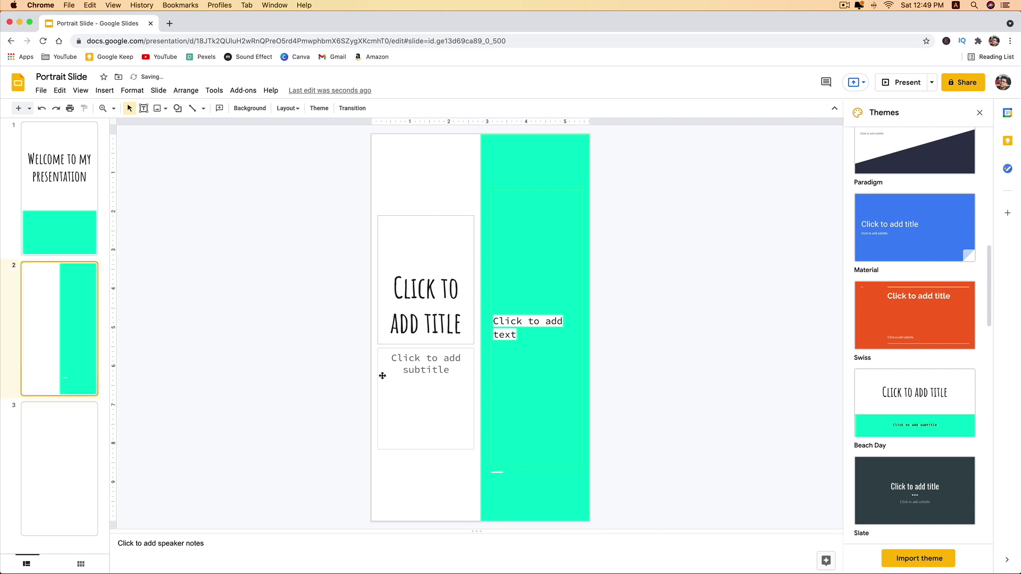